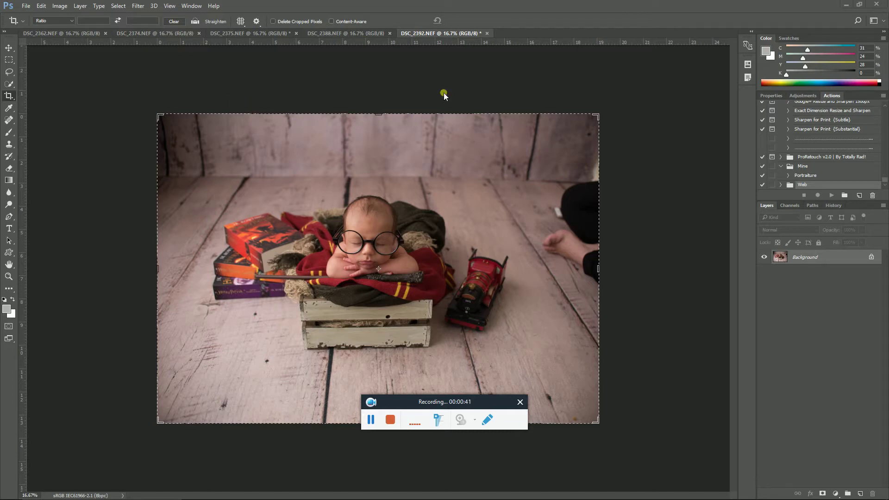
Collapse the Mine set and add a new empty action set named 'skin'.
click(780, 166)
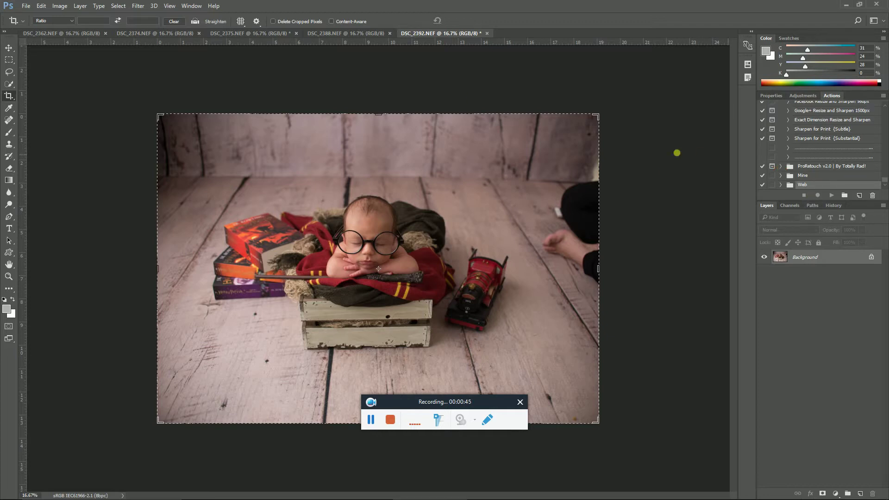
click(845, 196)
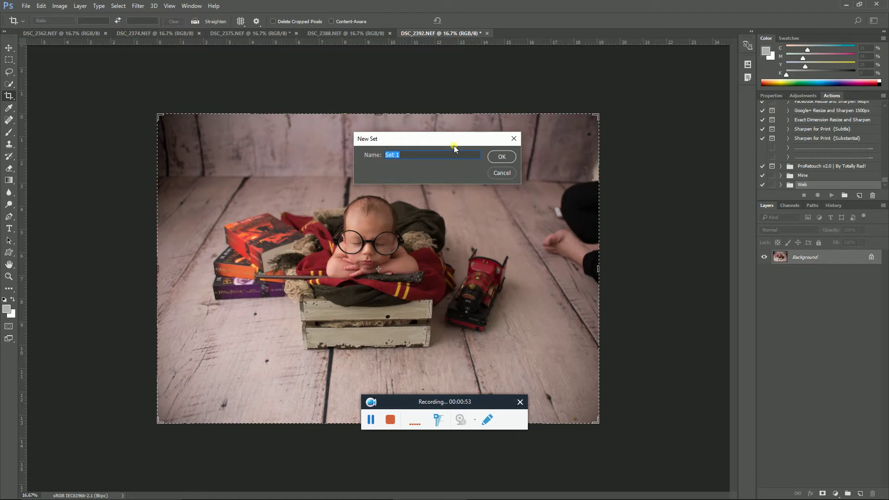
text(skin)
click(502, 157)
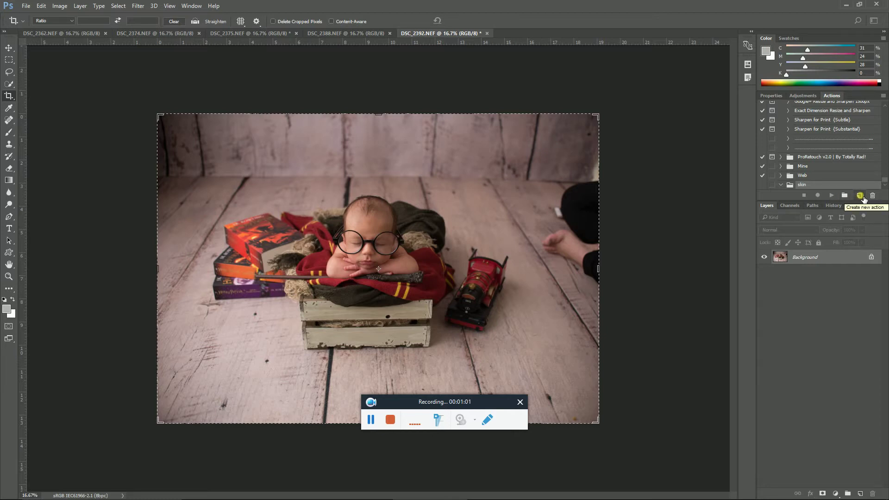
Create an action named 'portraiture' in the skin set, leaving Function Key at None.
click(860, 196)
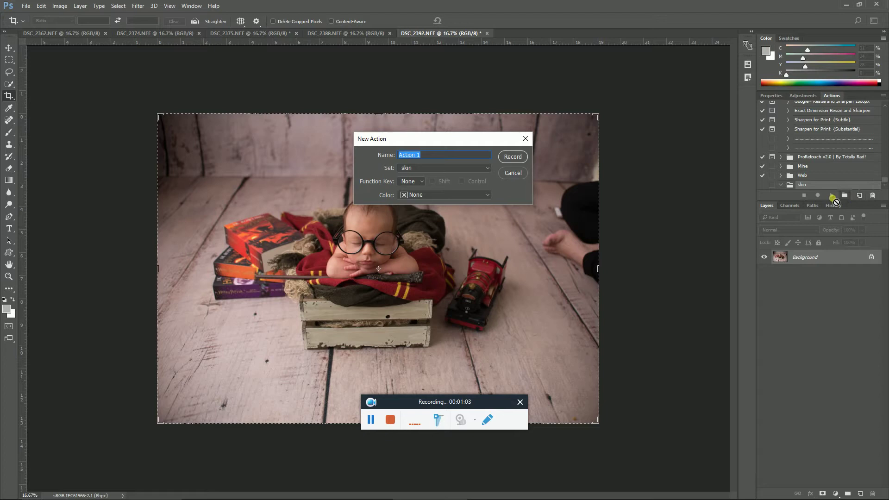
text(portraiture)
click(423, 182)
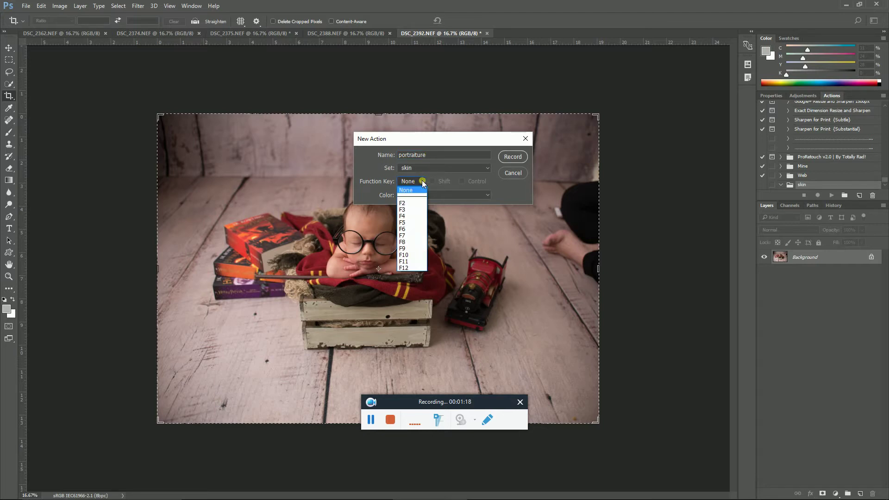
click(422, 181)
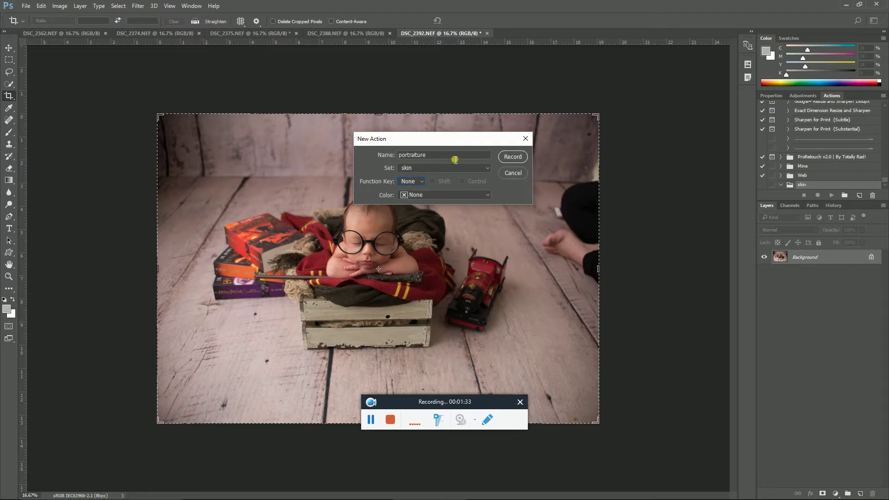
Start recording and duplicate the Background layer into a Background copy layer.
click(511, 159)
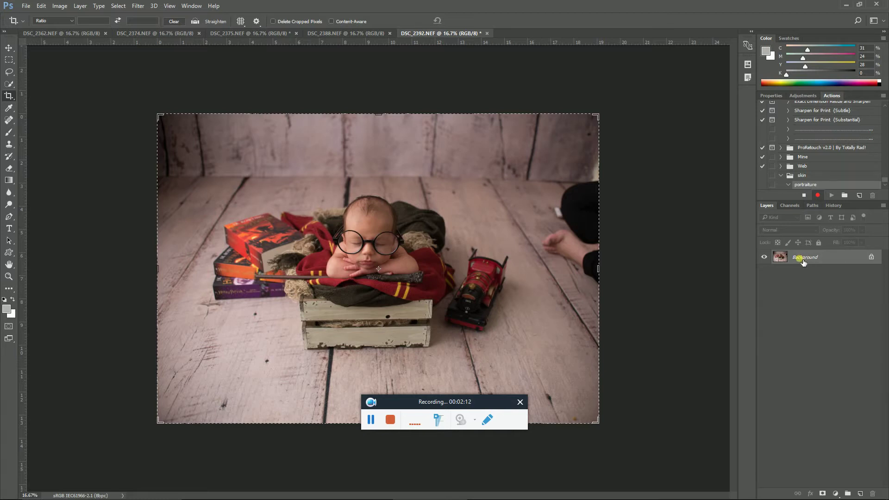
right_click(806, 259)
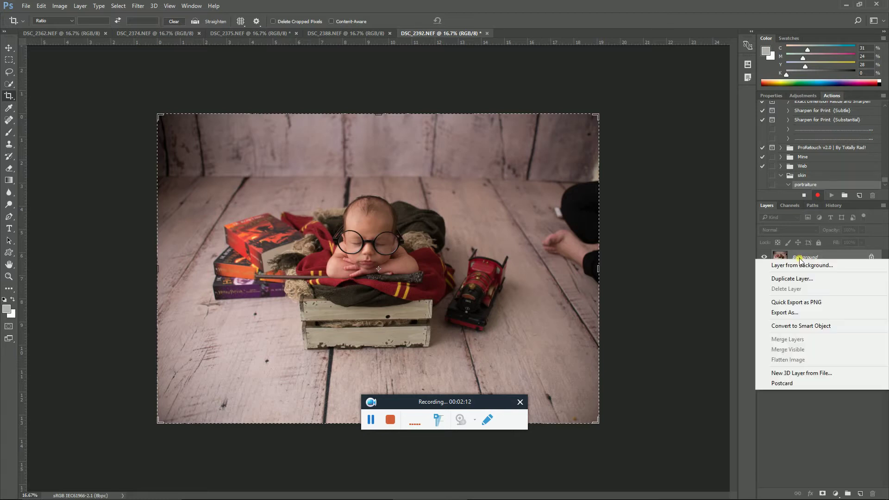
click(696, 245)
drag(793, 255, 867, 496)
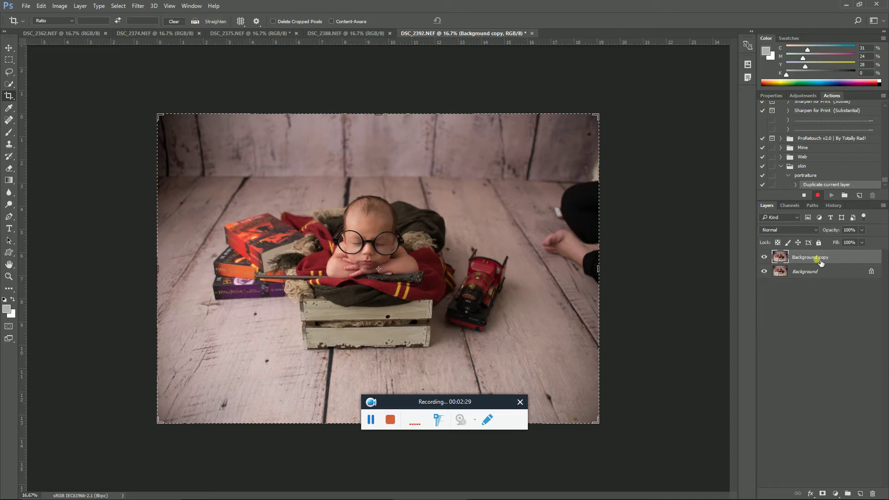
Apply Imagenomic Portraiture with the Smoothing: Medium preset to the Background copy.
click(138, 6)
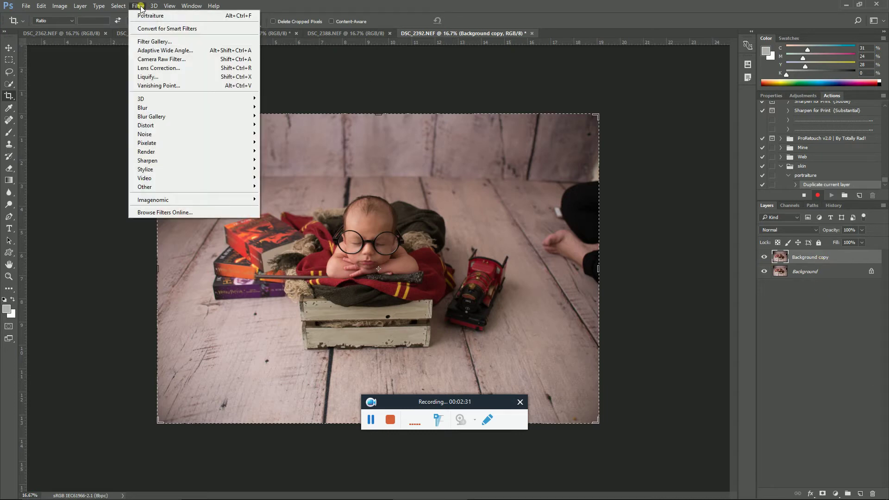
mouse_move(232, 200)
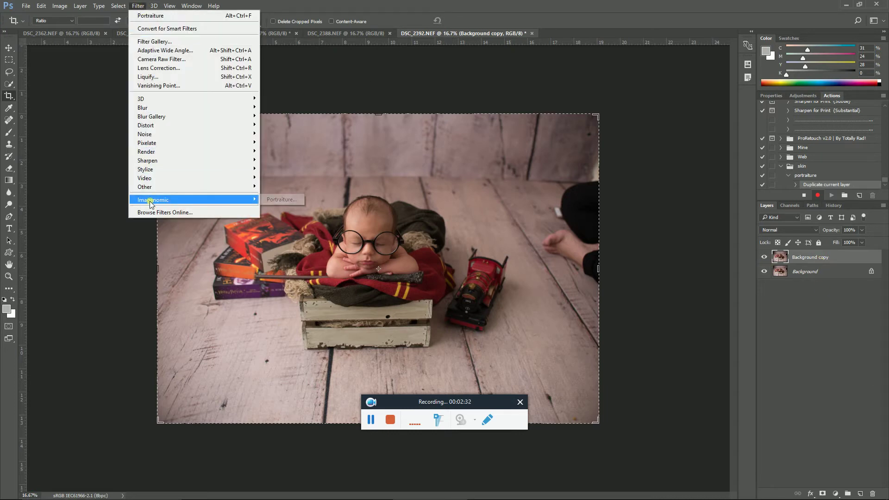
click(267, 195)
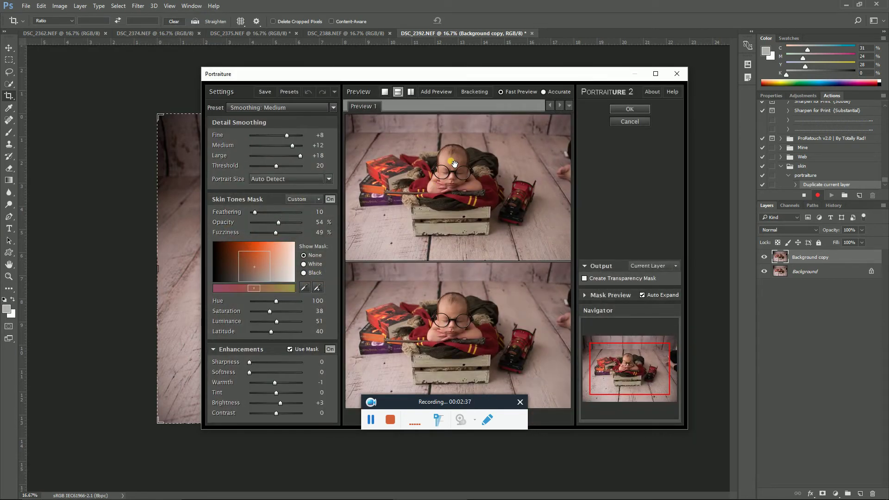
click(631, 109)
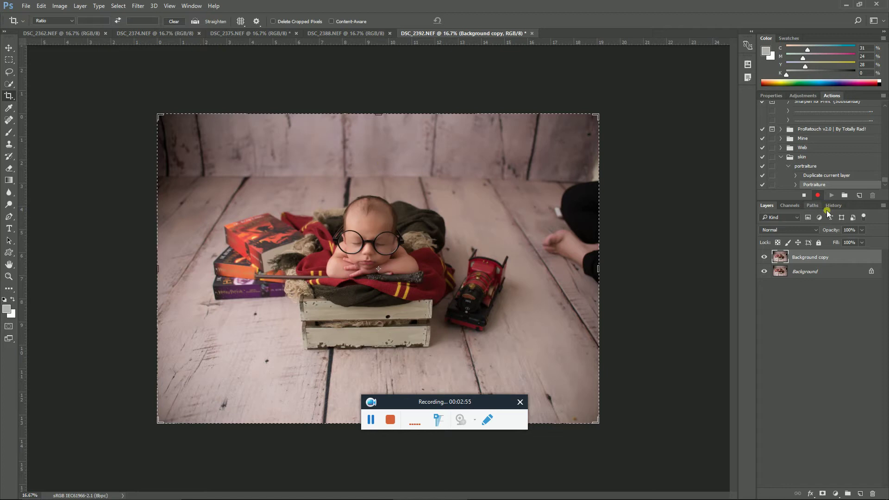
Lower Background copy opacity to 41% and add a white layer mask.
click(861, 230)
drag(830, 239, 837, 239)
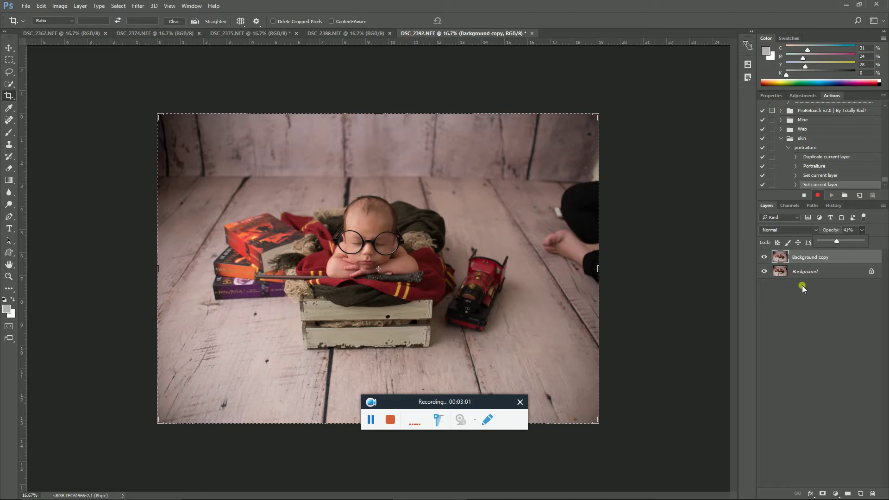
click(823, 494)
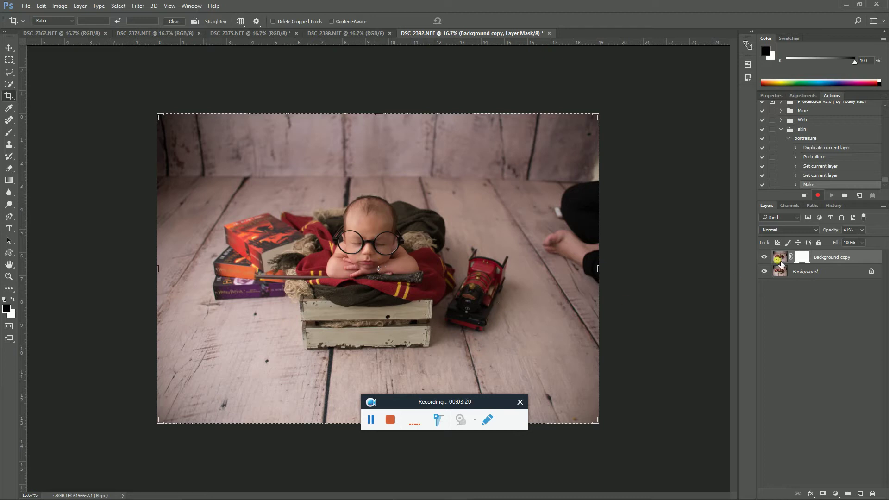
Stop recording the portraiture action.
click(828, 266)
click(806, 196)
click(818, 196)
Collapse the portraiture action's steps and the skin set in the Actions panel.
click(788, 139)
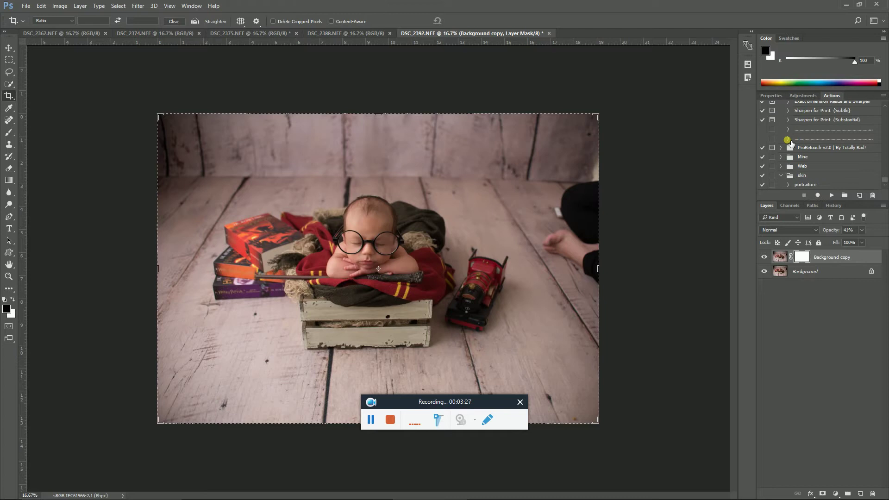
click(795, 202)
click(824, 273)
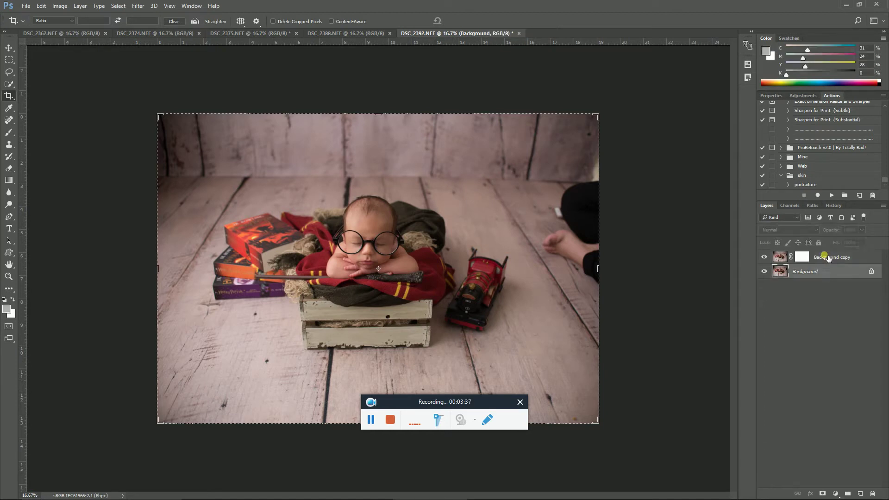
click(806, 176)
click(781, 175)
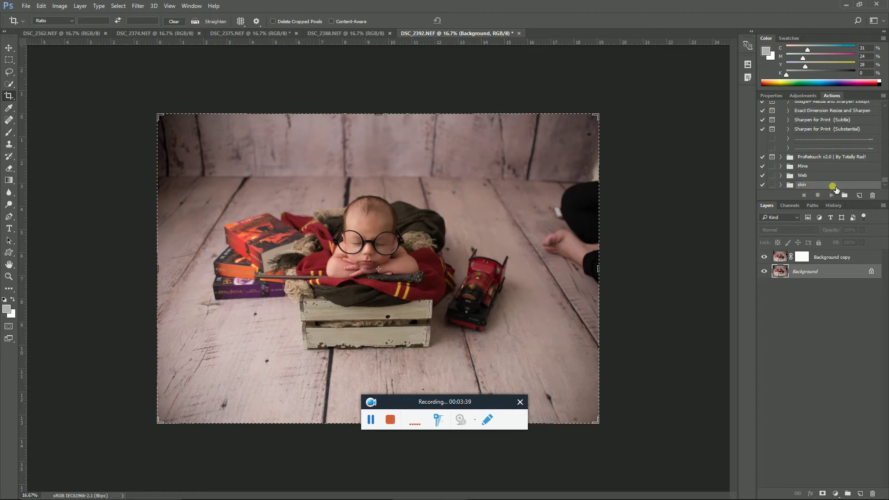
Delete the Background copy layer, then view DSC_2388 and return to DSC_2392.
click(824, 263)
key(Delete)
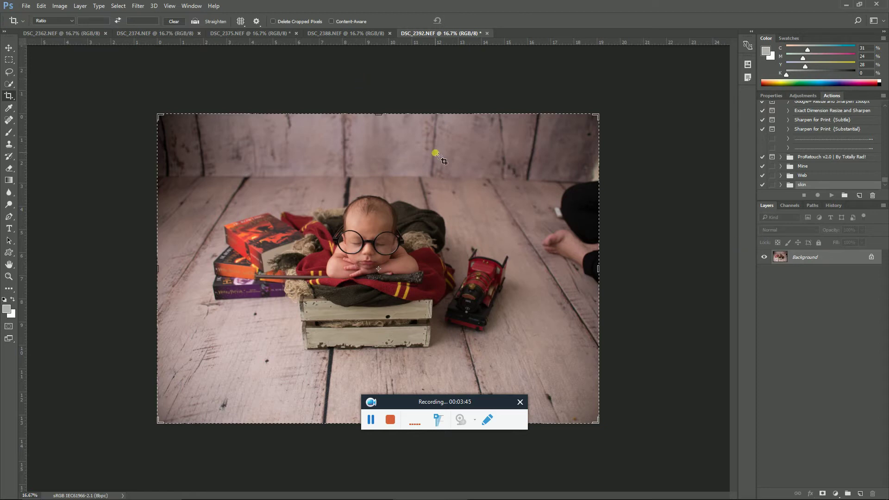
click(357, 34)
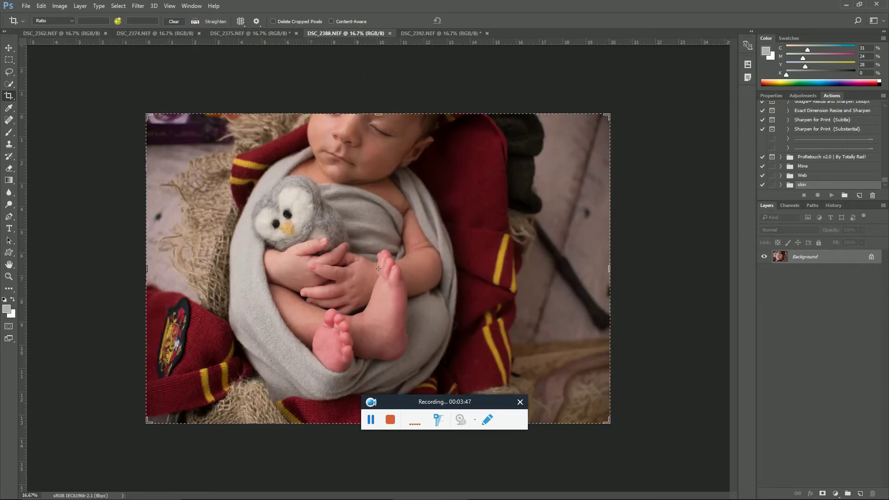
click(408, 33)
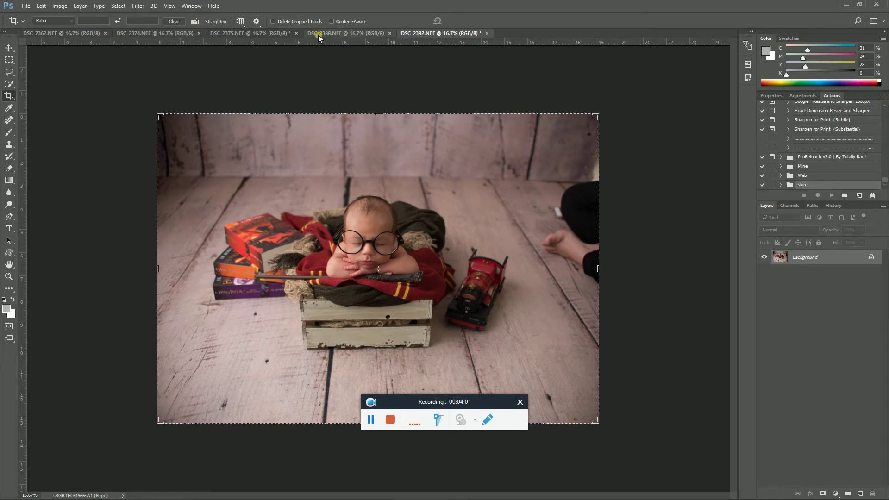
In File > Automate > Batch, set Set to skin and Action to portraiture on Opened Files.
click(24, 4)
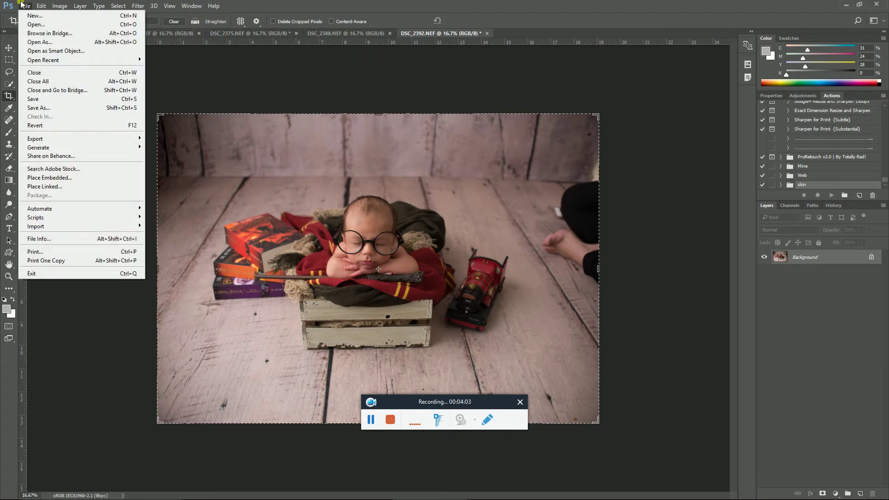
mouse_move(47, 212)
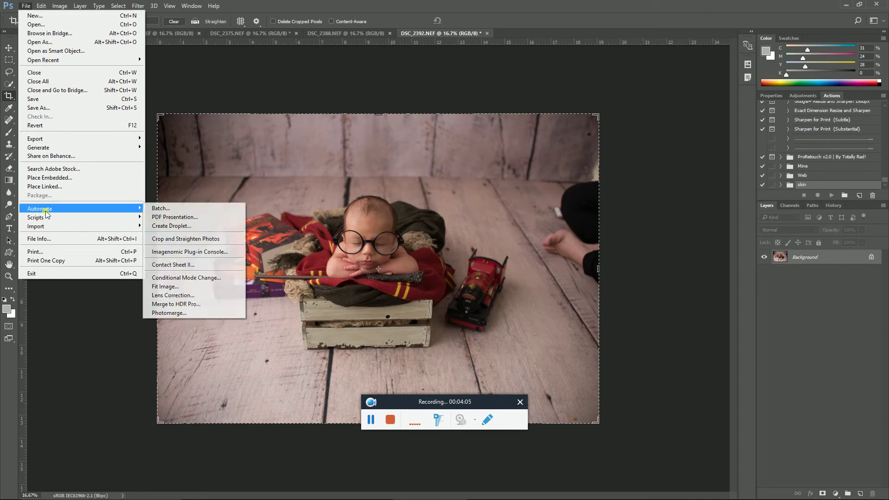
click(160, 208)
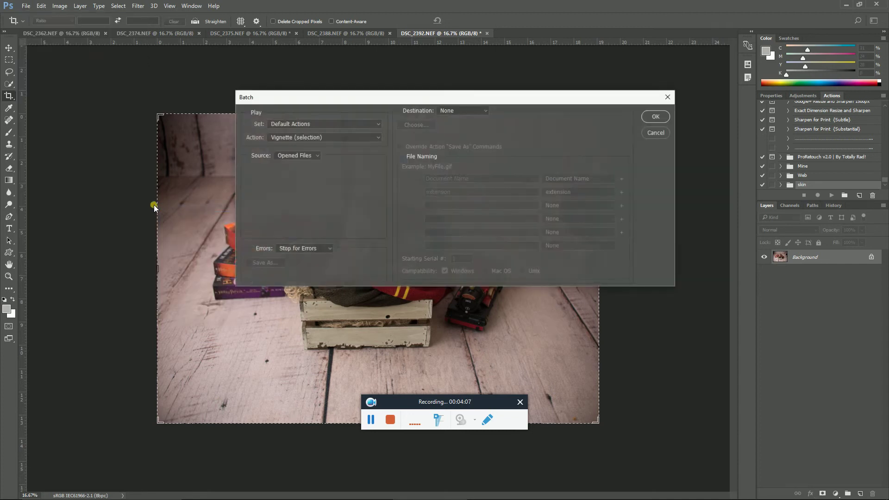
click(299, 123)
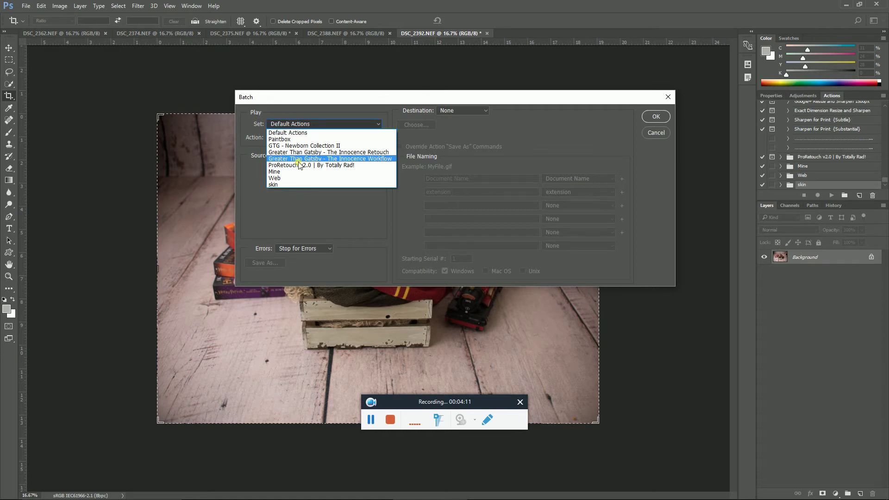
click(291, 183)
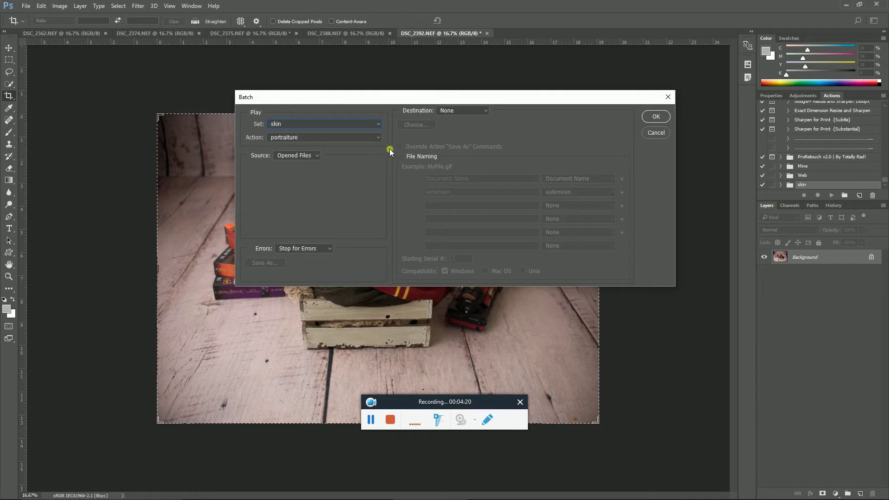
click(362, 124)
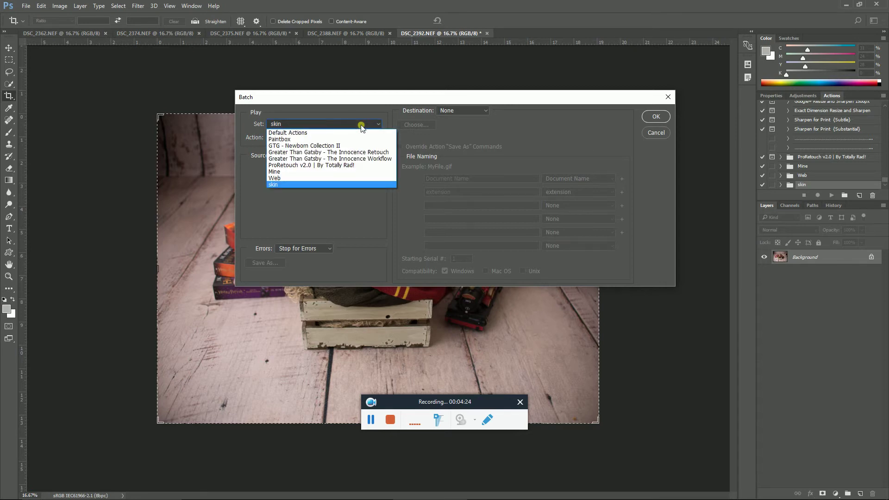
click(351, 158)
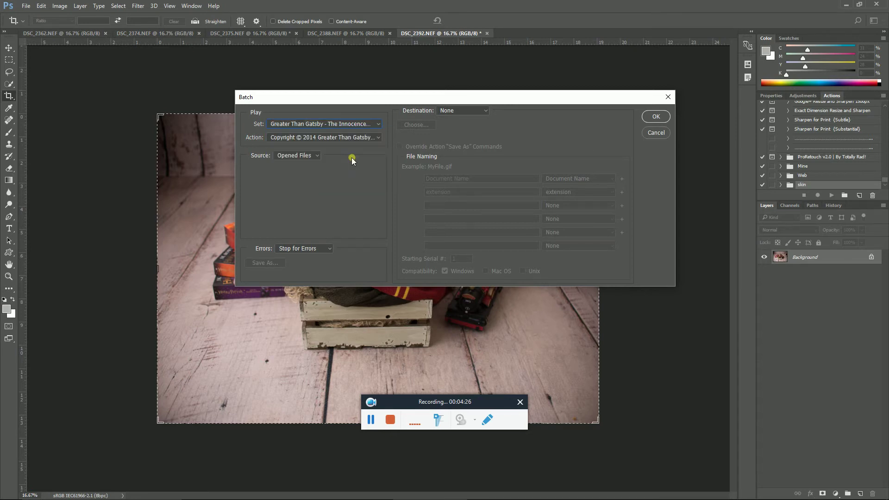
click(346, 137)
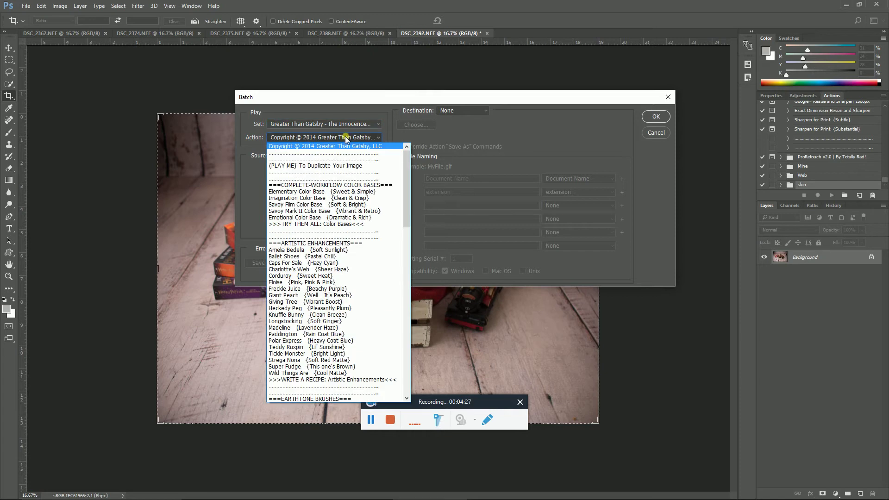
click(347, 204)
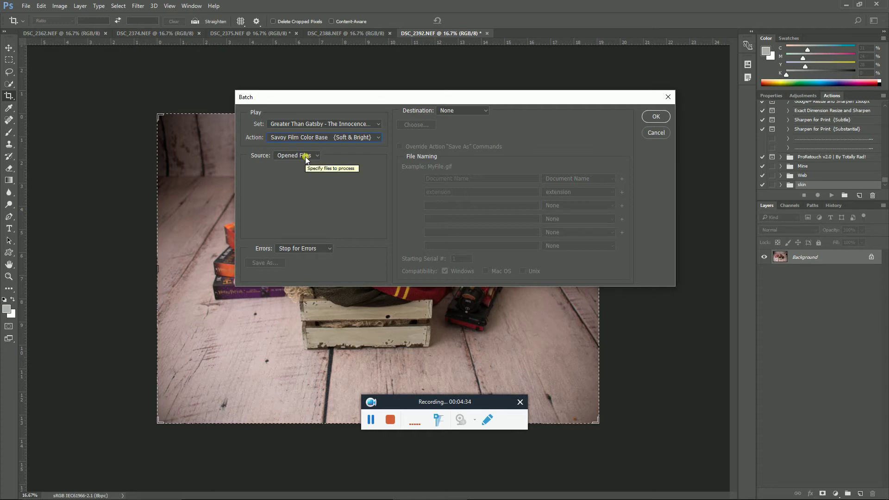
click(309, 123)
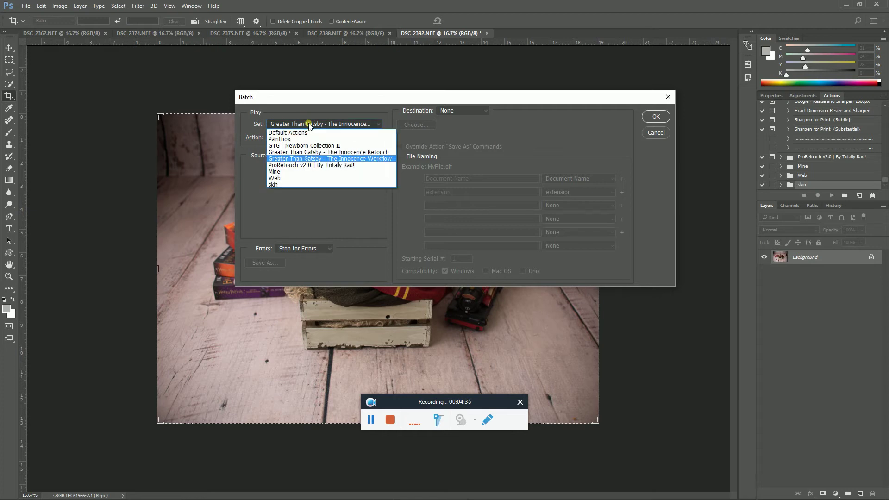
click(301, 183)
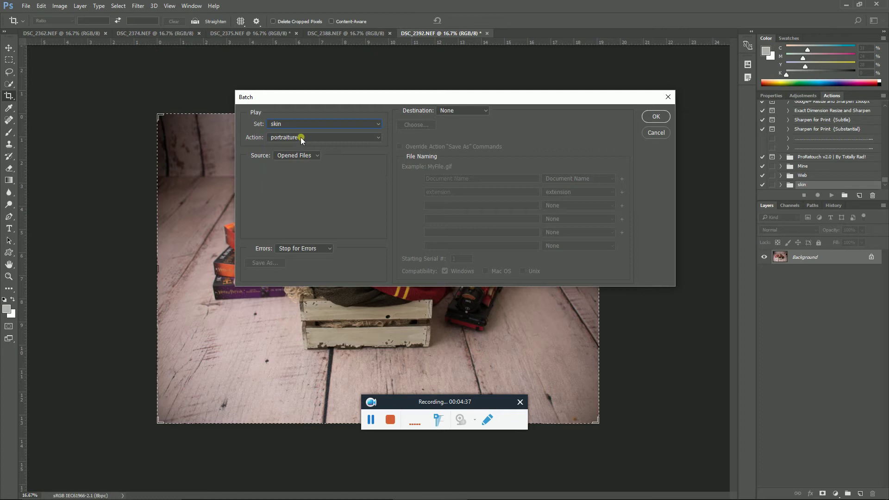
Run the batch so portraiture is applied to every opened photo.
click(656, 117)
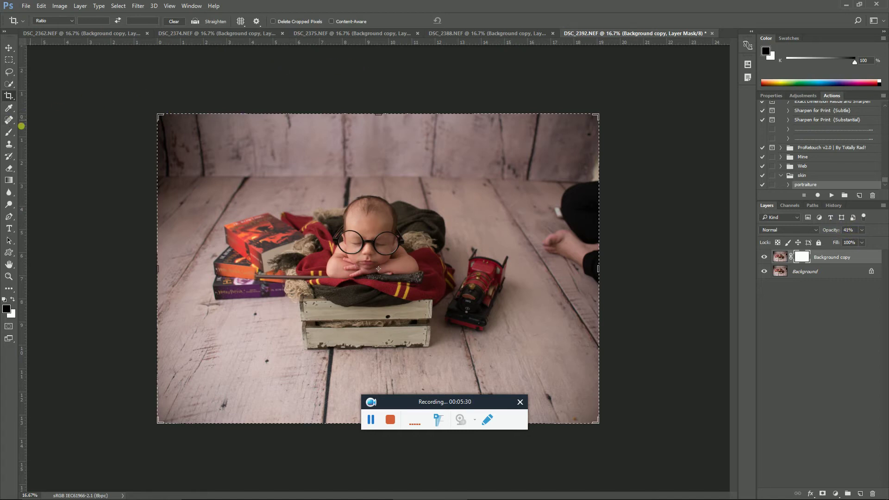
Brush black onto the Background copy mask over the baby's hands, the books and scarf.
click(9, 135)
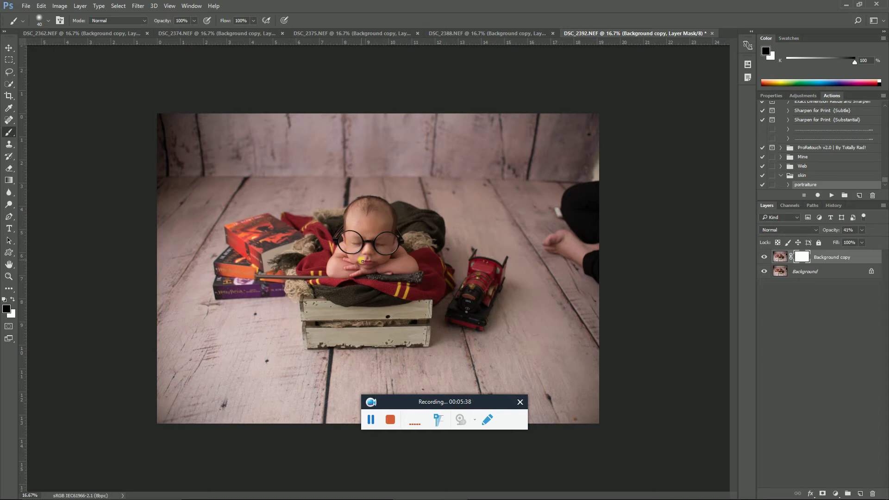
drag(376, 263, 352, 267)
mouse_move(353, 275)
mouse_down()
mouse_move(369, 265)
mouse_move(365, 256)
mouse_up()
drag(295, 256, 303, 241)
Flatten DSC_2392 into a single Background layer.
right_click(844, 274)
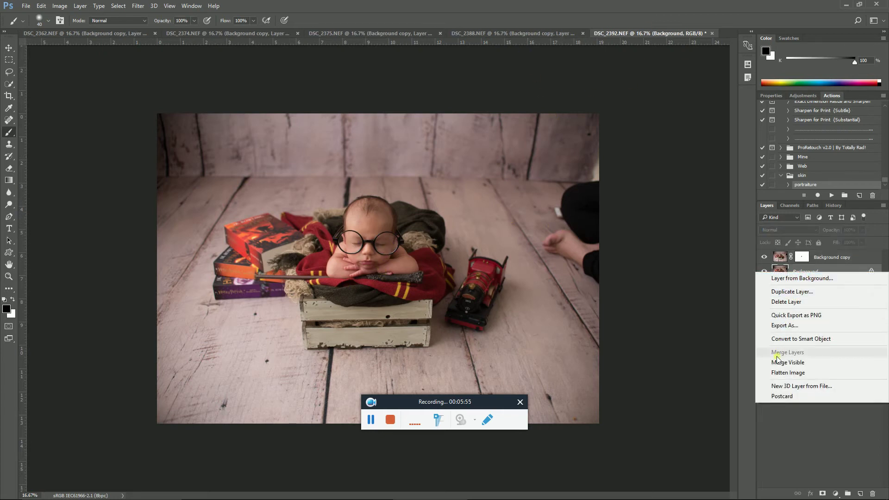
click(776, 373)
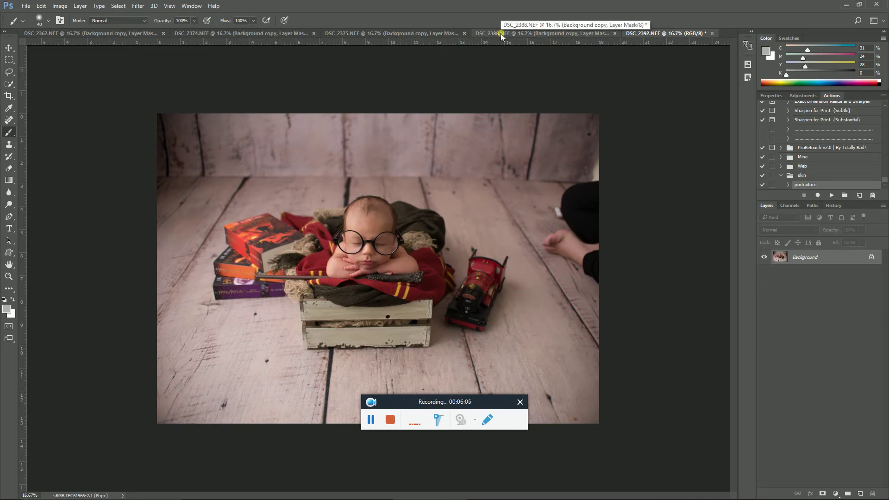
click(25, 6)
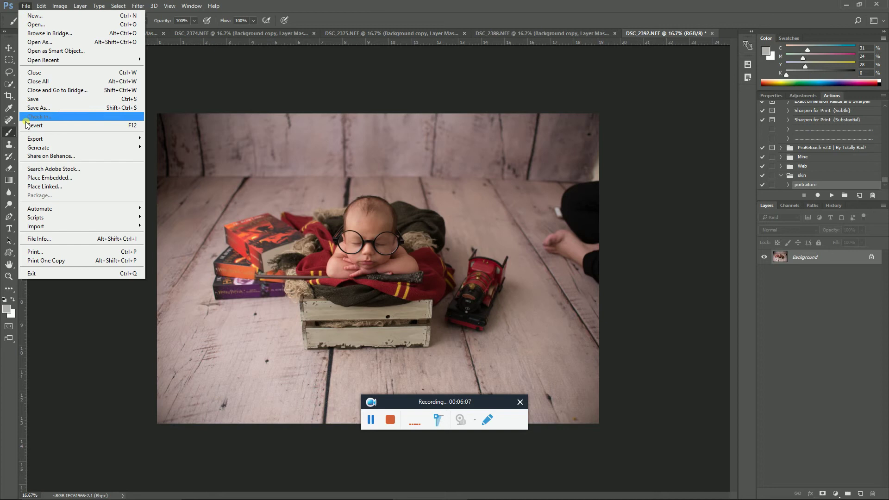
Batch-run the Paintbox set's tusk action on all open NEF photos.
mouse_move(24, 211)
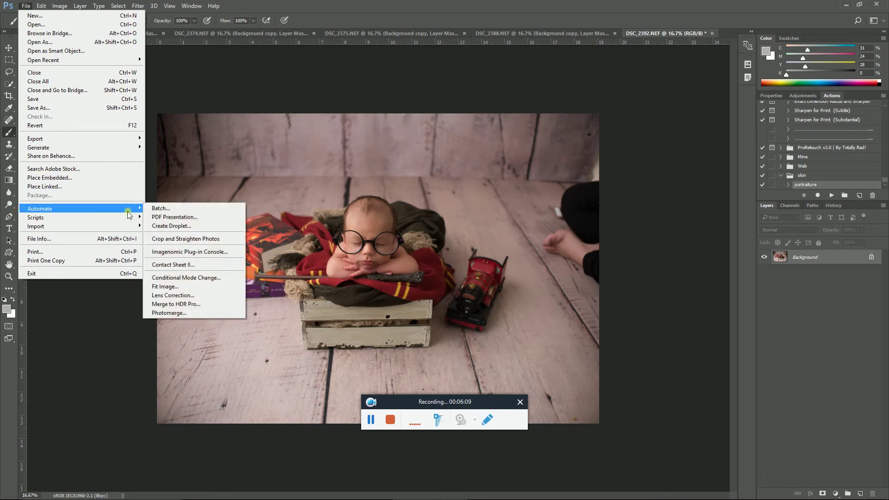
click(164, 210)
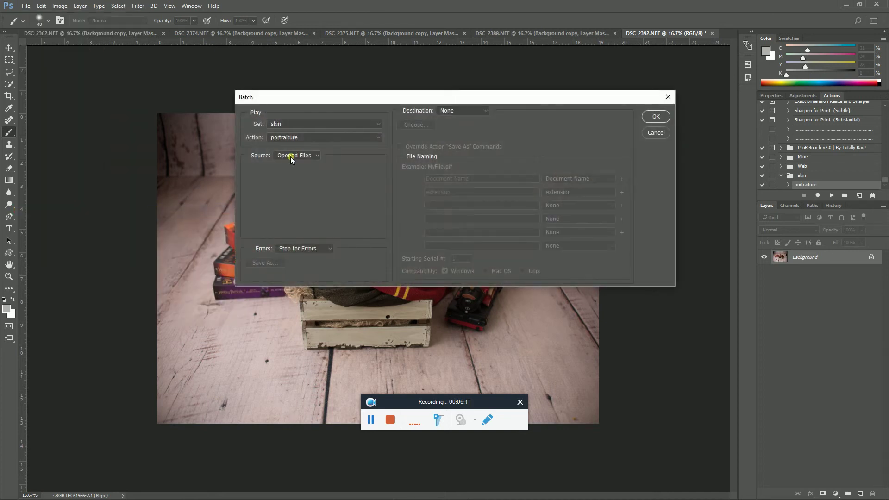
click(309, 124)
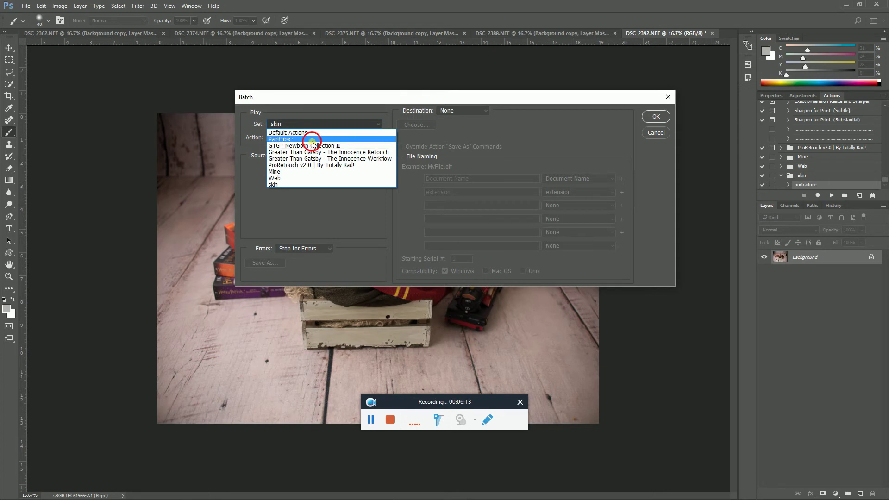
click(312, 139)
click(312, 138)
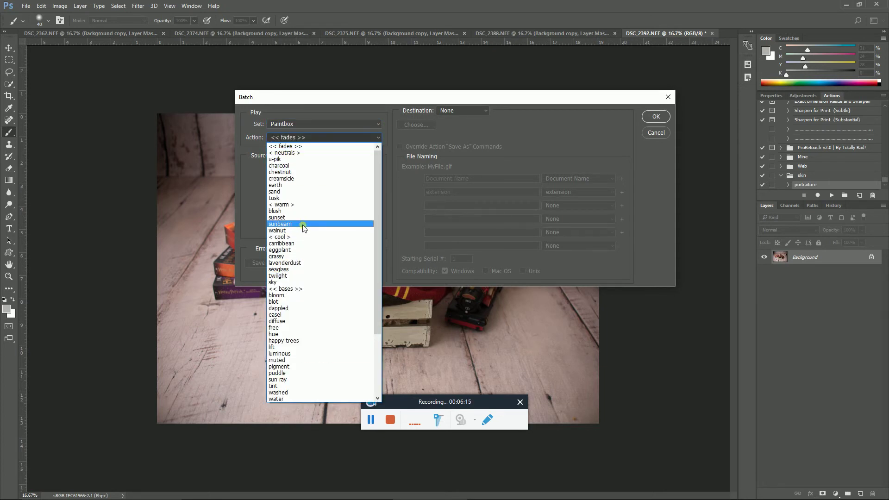
click(300, 198)
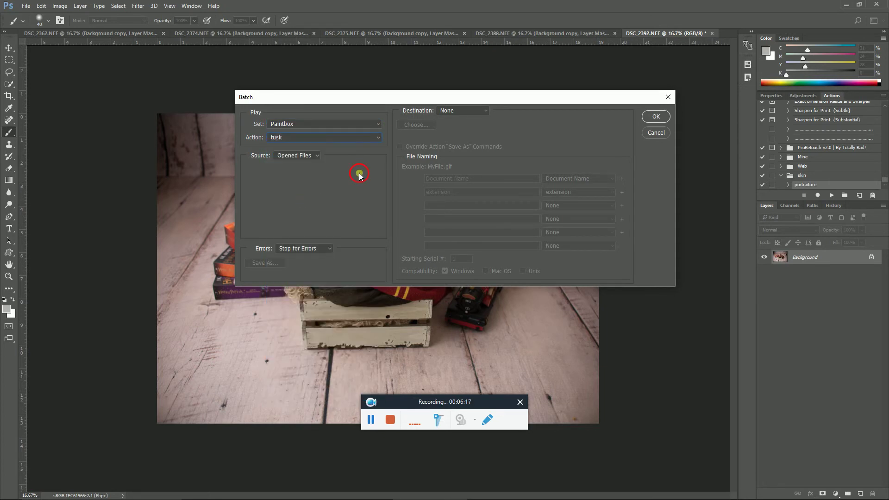
click(656, 118)
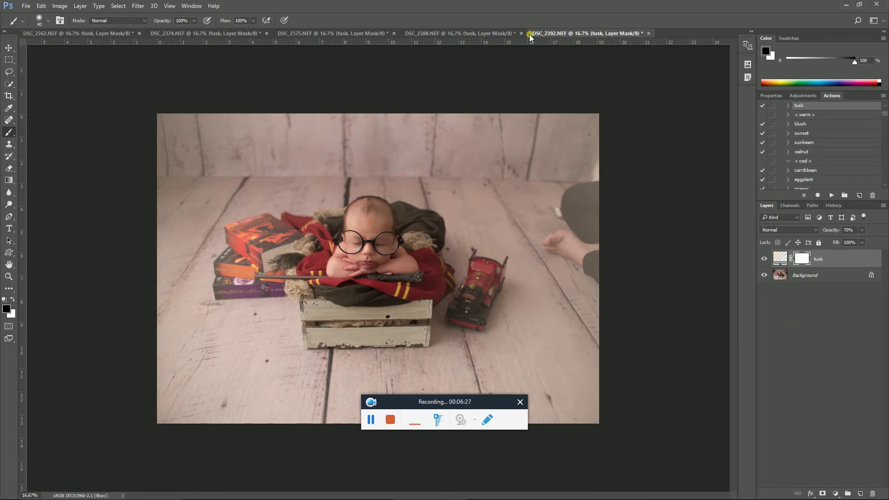
click(433, 34)
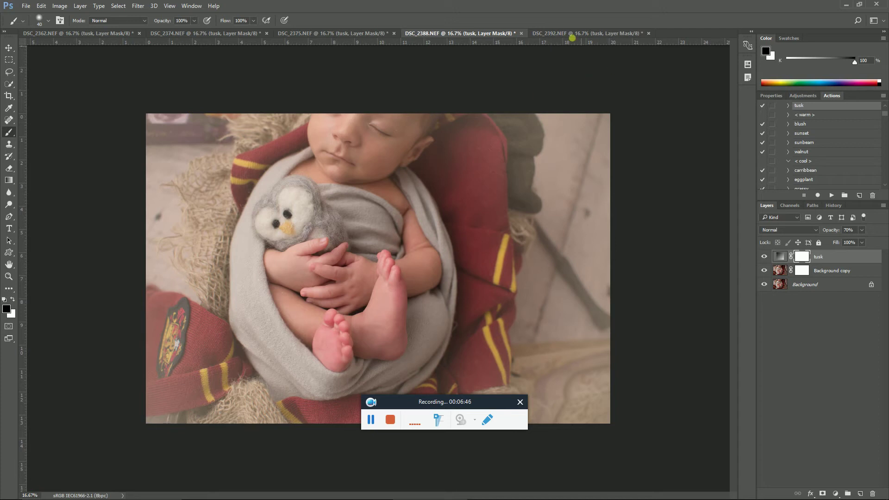
click(573, 37)
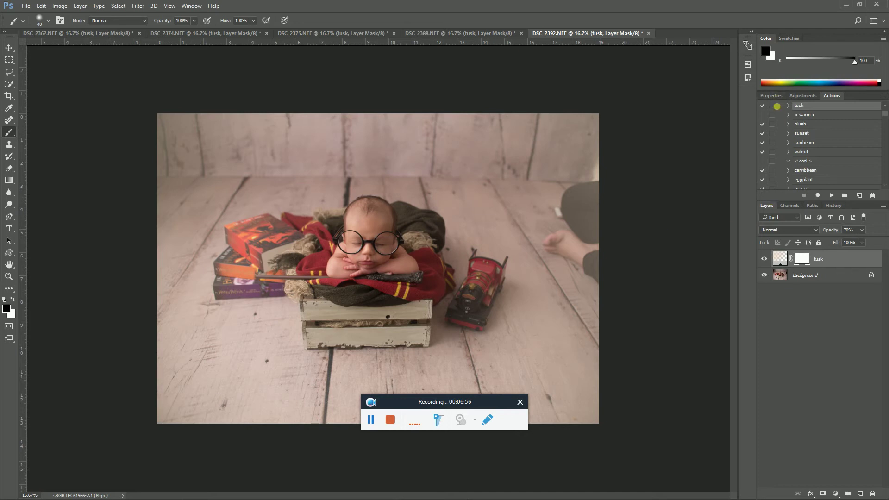
scroll(794, 135, up, 2)
scroll(795, 136, up, 3)
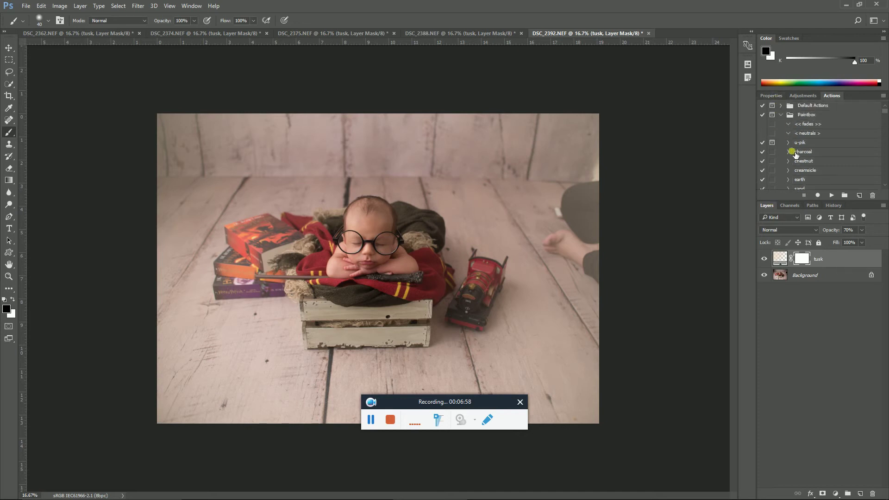
scroll(799, 157, down, 4)
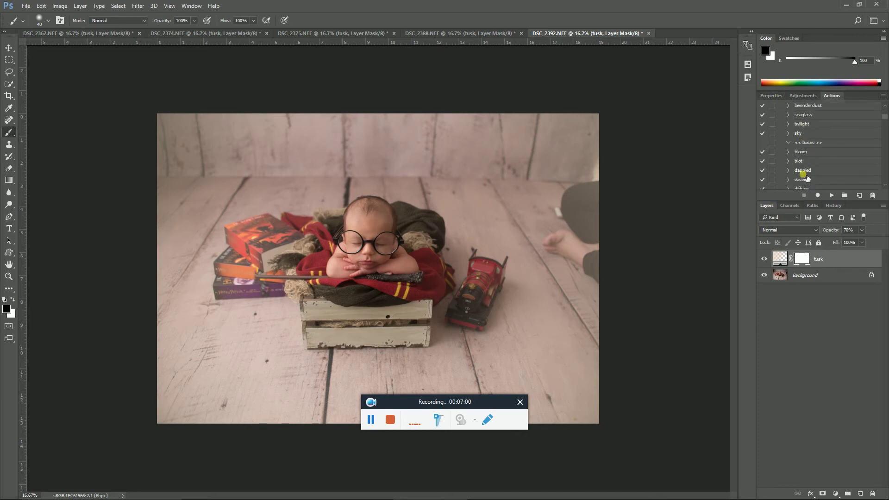
scroll(807, 178, down, 3)
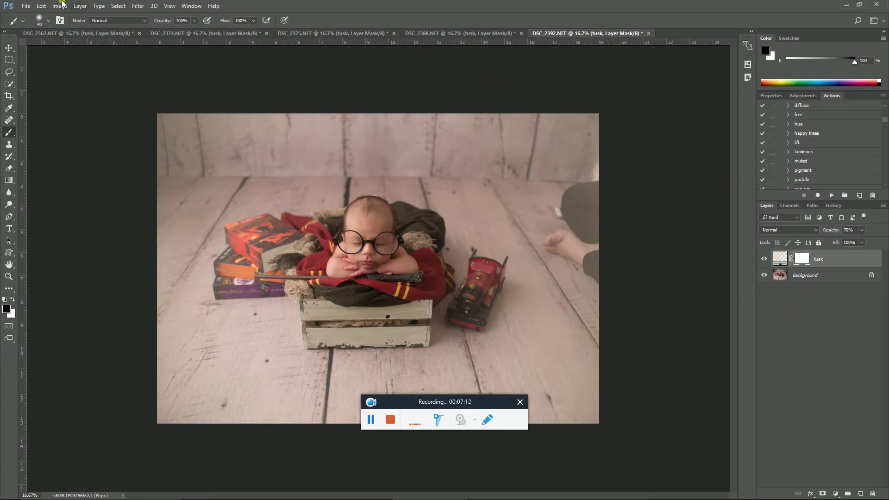
click(27, 6)
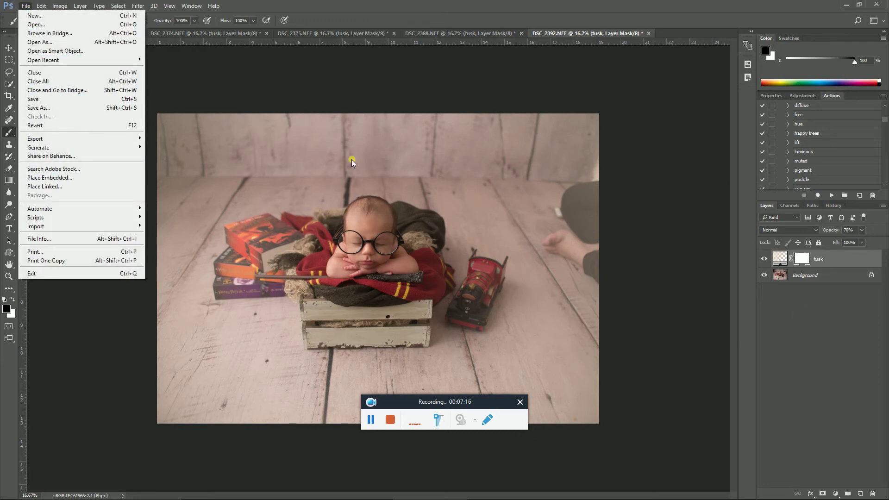
click(686, 274)
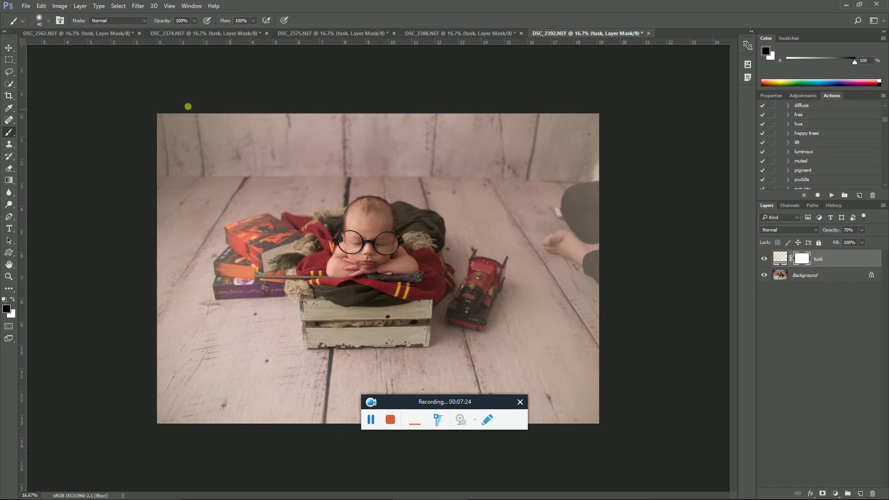
Flatten DSC_2392 from the Background layer's context menu, merging the tusk layer.
click(22, 7)
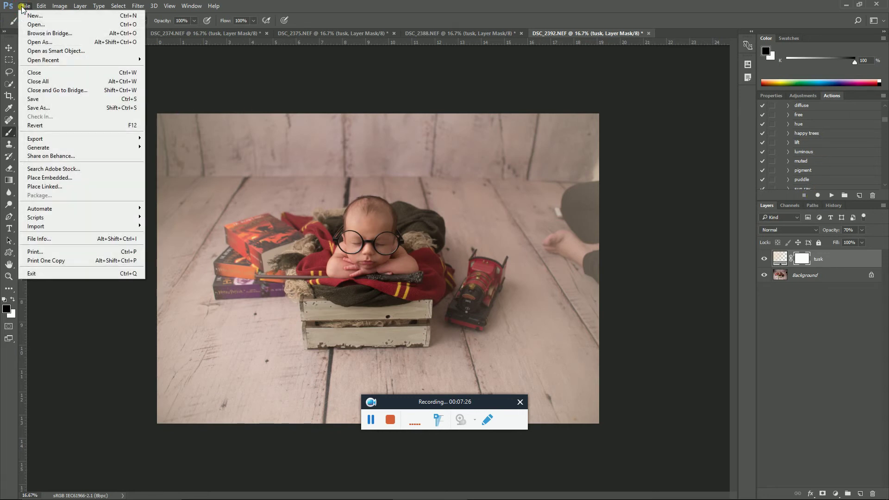
click(218, 73)
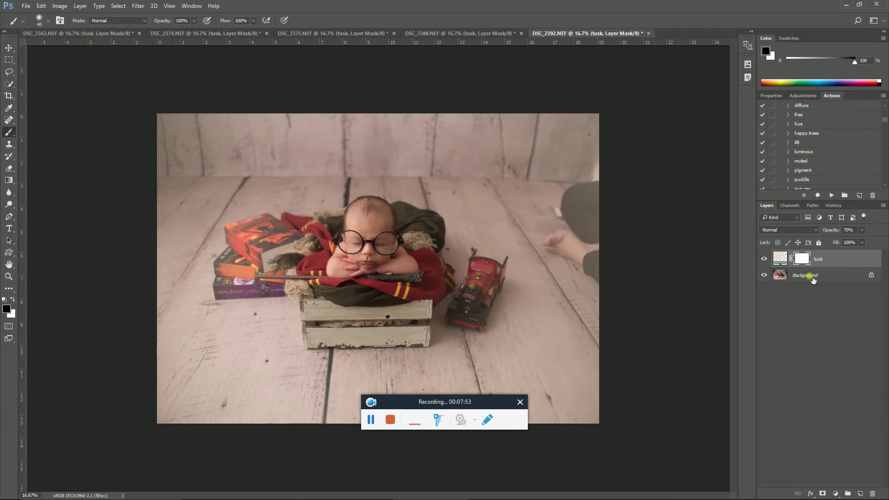
right_click(808, 275)
click(780, 377)
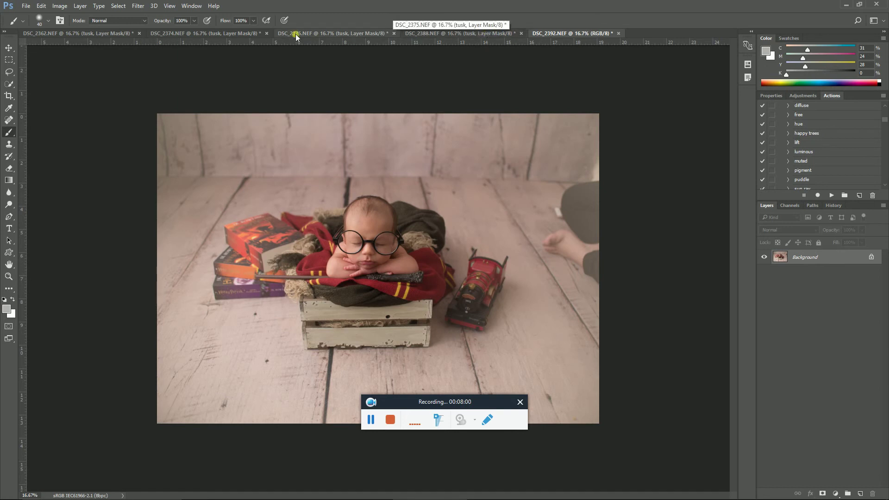
Open the Image Processor from the File > Scripts menu.
click(40, 6)
mouse_move(56, 4)
mouse_move(26, 6)
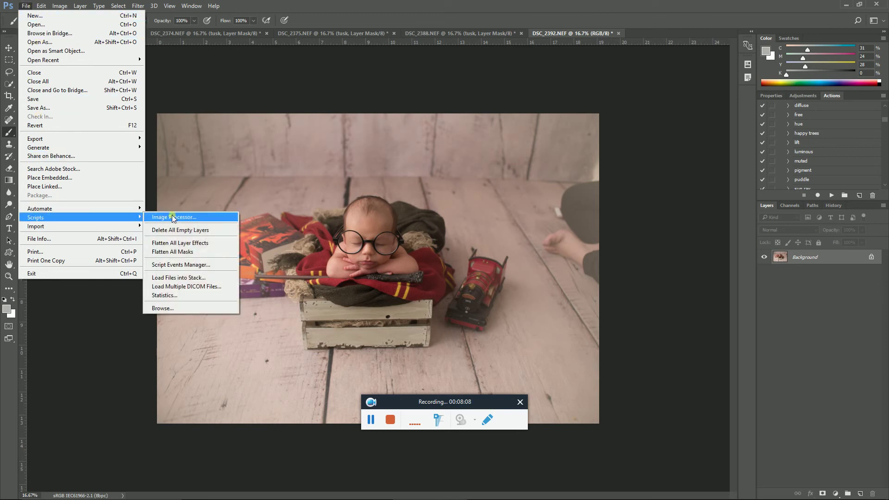
click(156, 216)
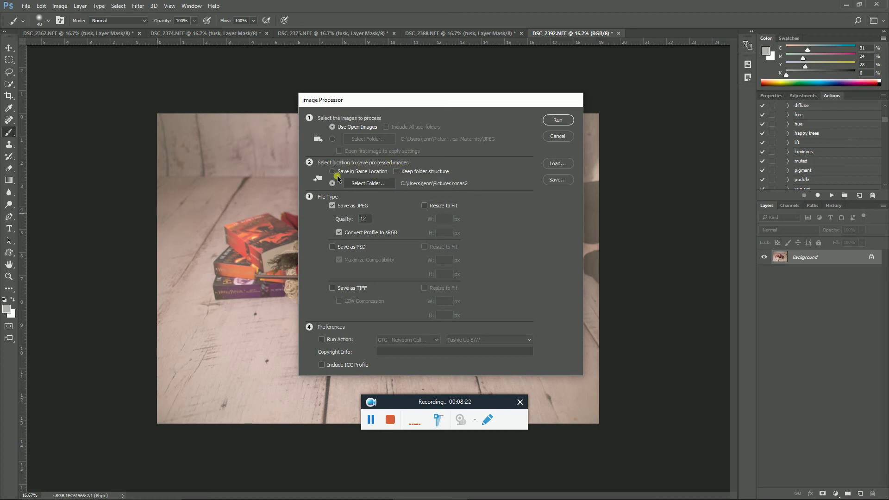
Select the client's folder under Pictures as the Image Processor destination.
click(384, 184)
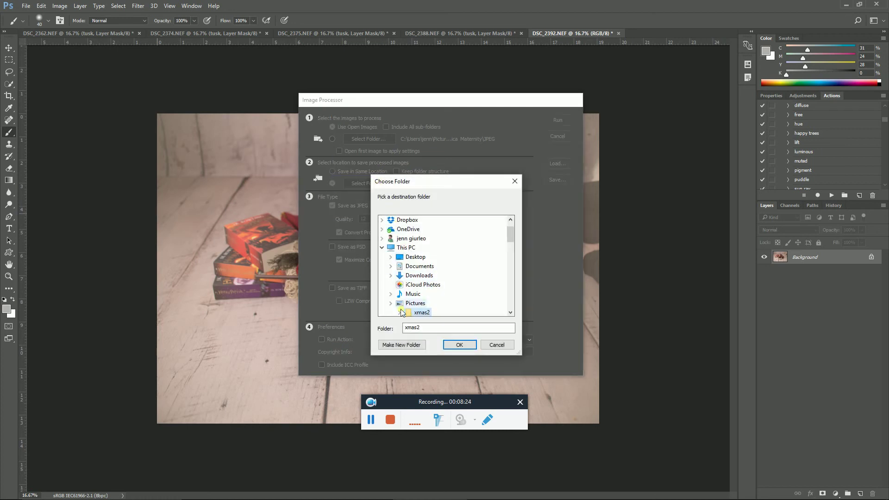
scroll(417, 297, down, 10)
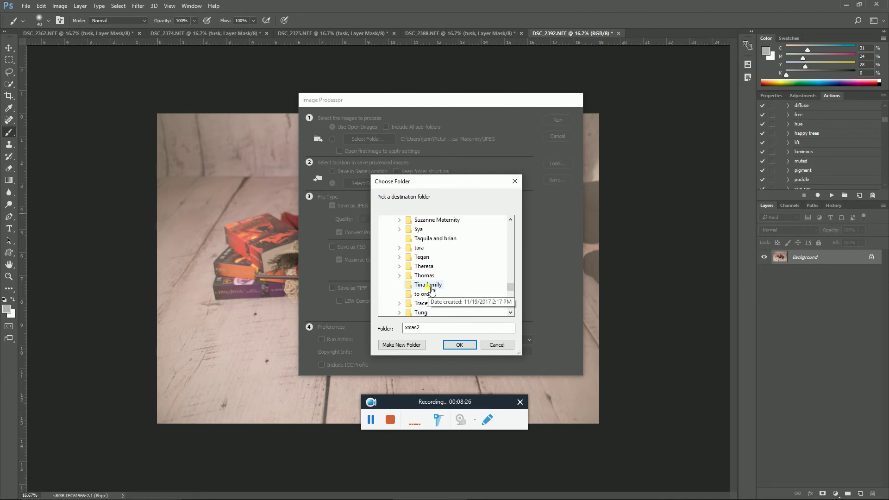
scroll(432, 290, up, 10)
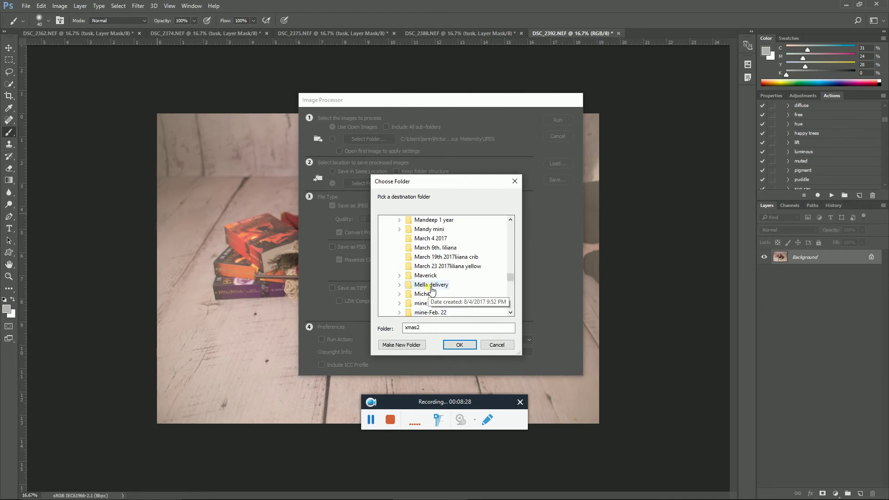
scroll(432, 290, up, 6)
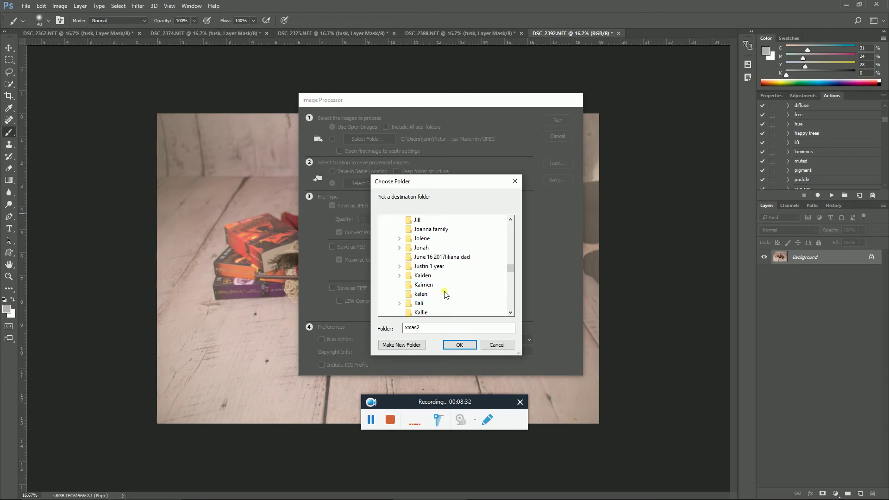
scroll(446, 297, down, 1)
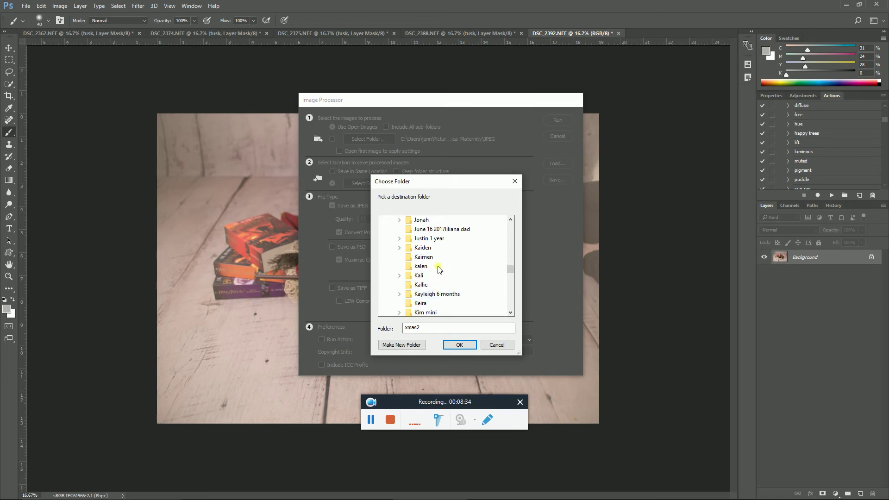
double_click(438, 248)
scroll(438, 261, up, 2)
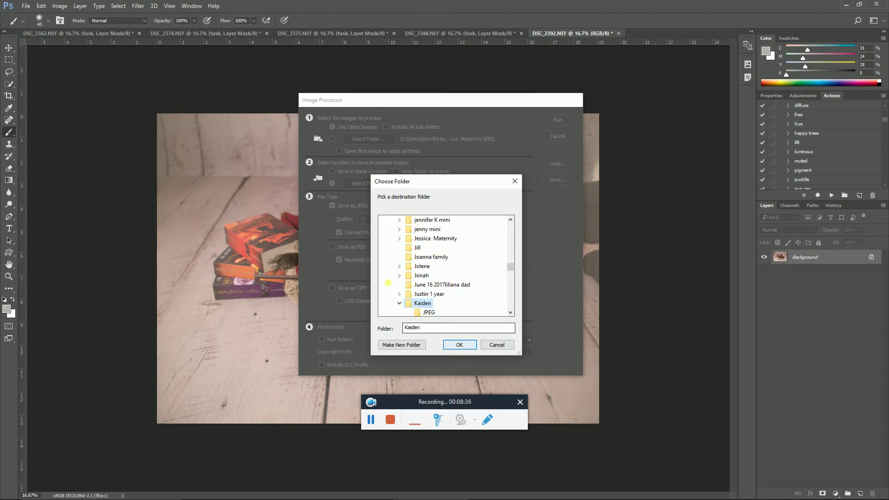
Confirm the client's folder and run the Image Processor's quality-12 JPEG export.
click(469, 346)
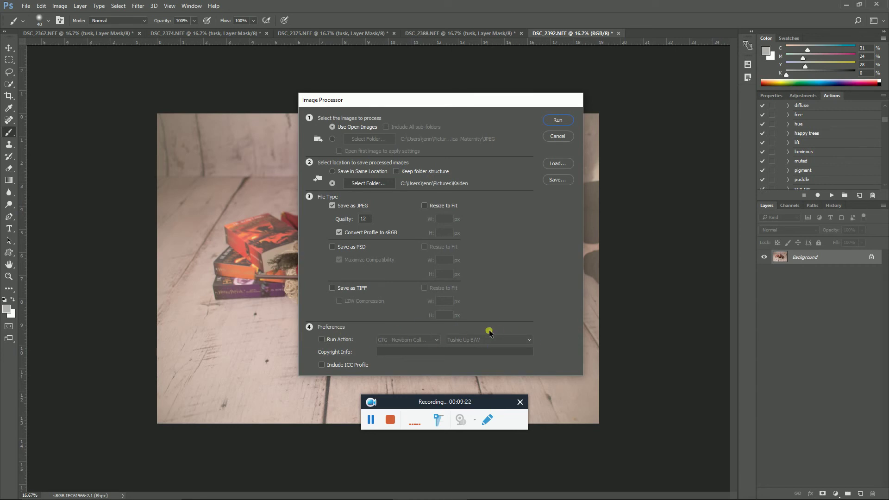
click(559, 120)
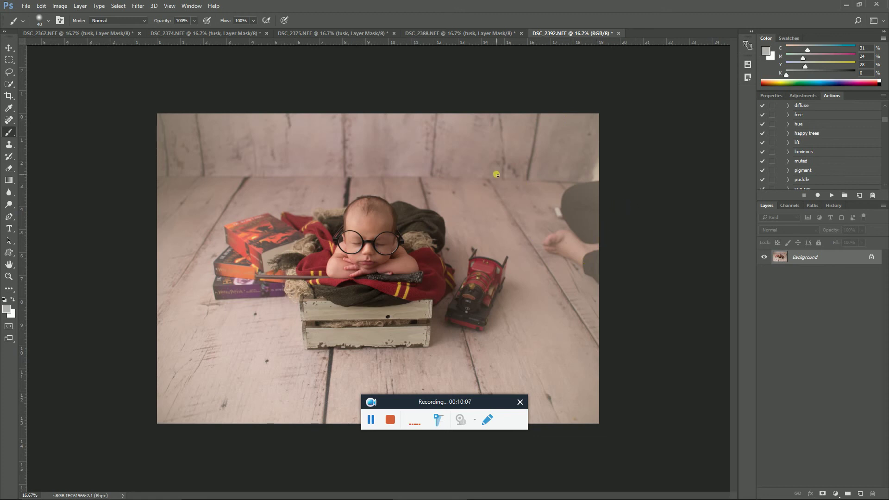
Once the JPEG export finishes, bring up the File menu over the photo.
click(26, 6)
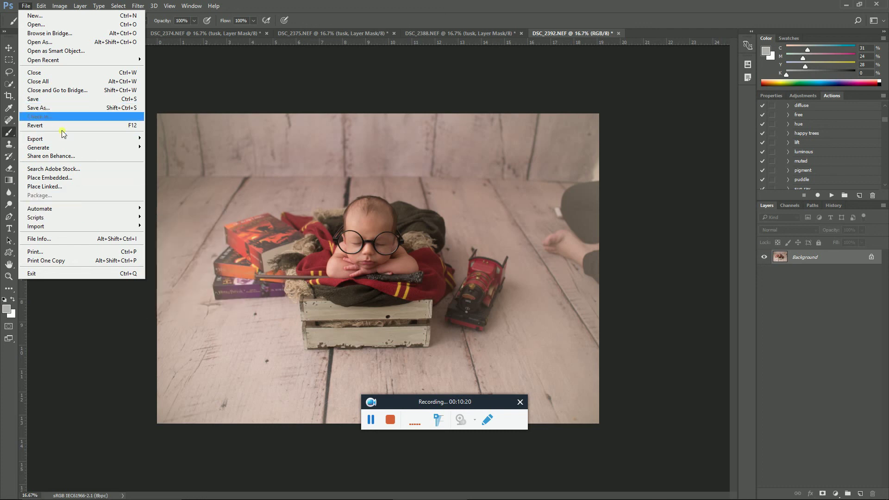
Reopen the Image Processor and switch its source to a folder.
mouse_move(42, 217)
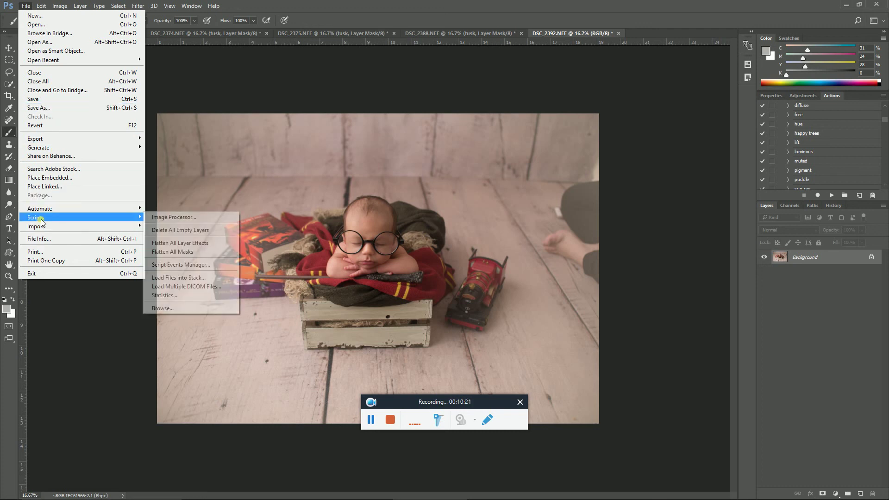
click(165, 218)
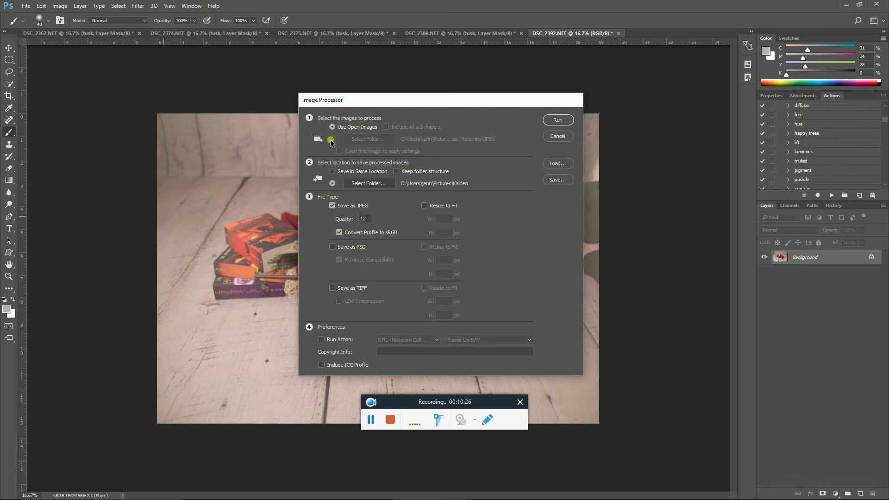
click(332, 138)
click(359, 139)
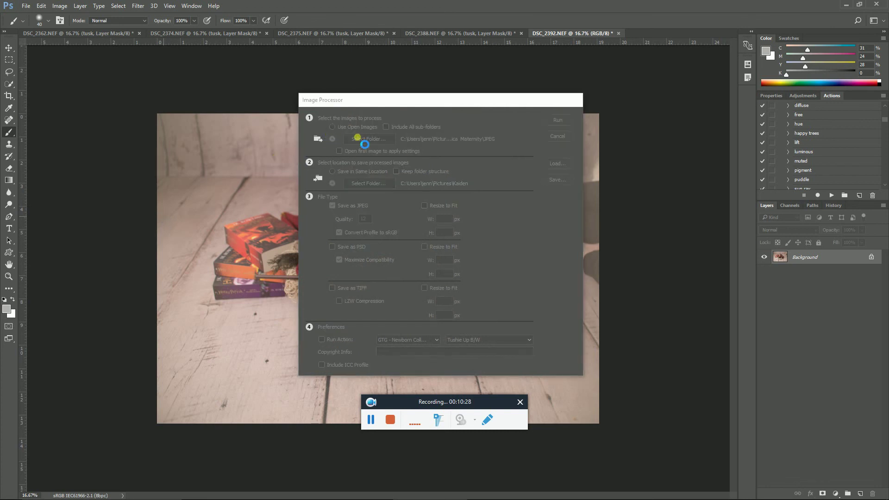
Use the client's JPEG subfolder as source, apply Tushie Up B/W, and run it.
click(390, 285)
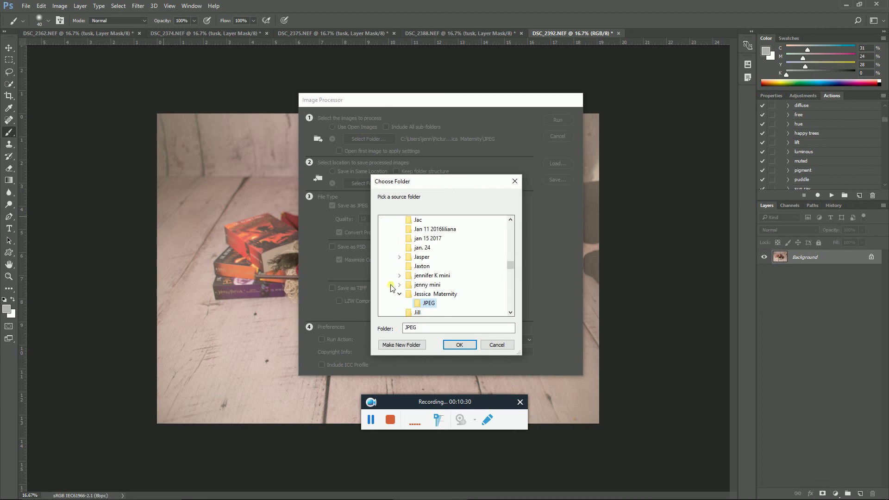
scroll(396, 287, down, 5)
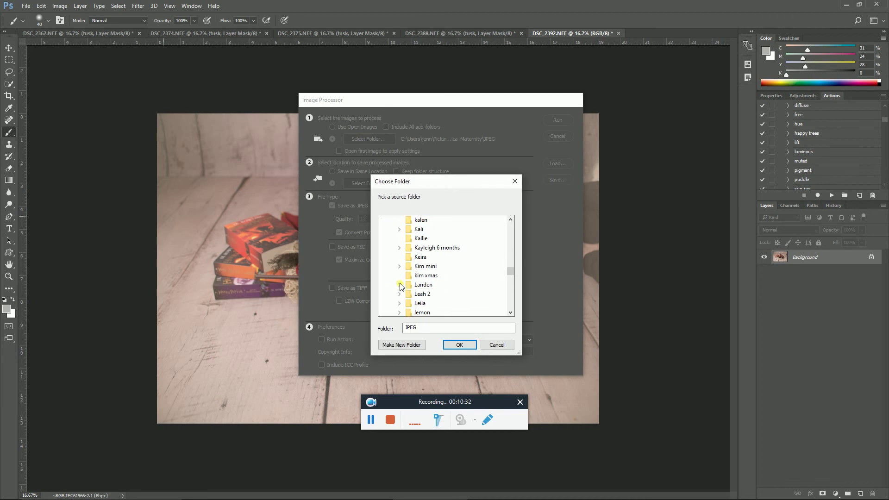
scroll(403, 245, up, 1)
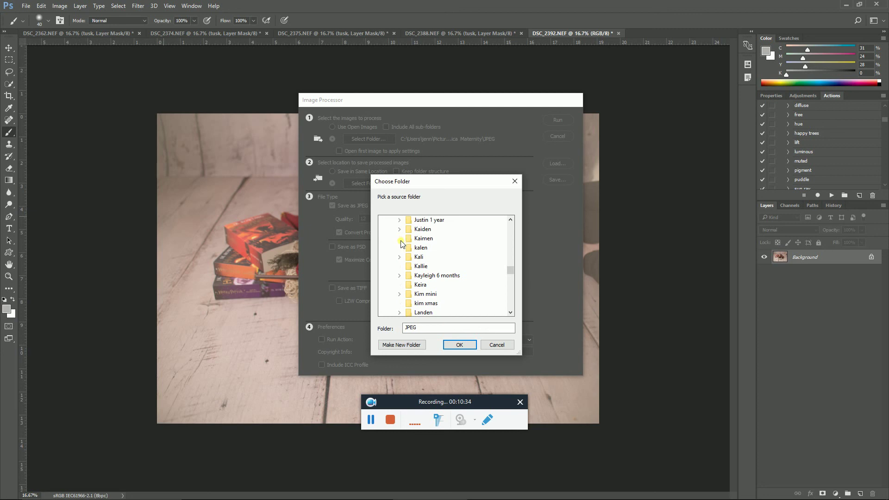
double_click(413, 230)
click(427, 238)
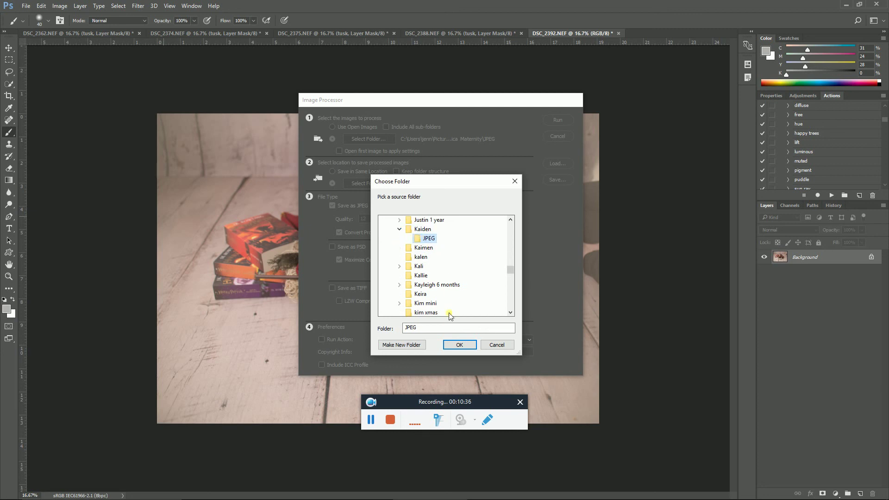
click(454, 345)
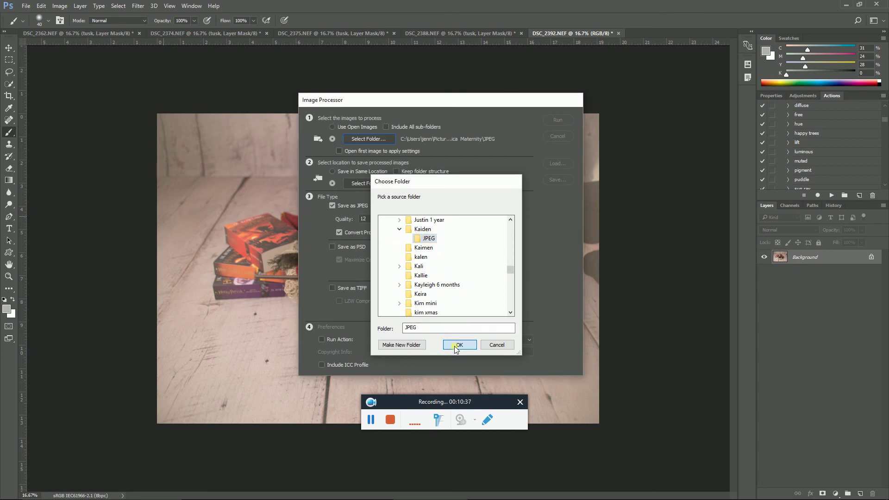
click(323, 341)
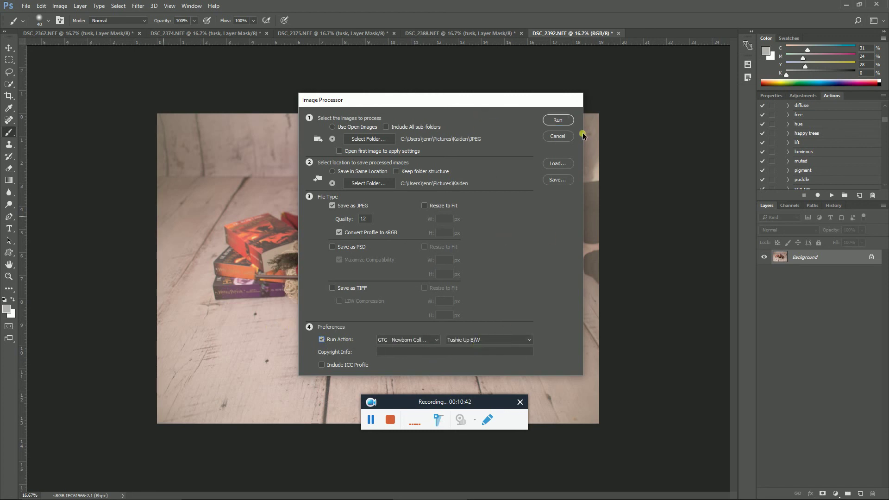
click(557, 119)
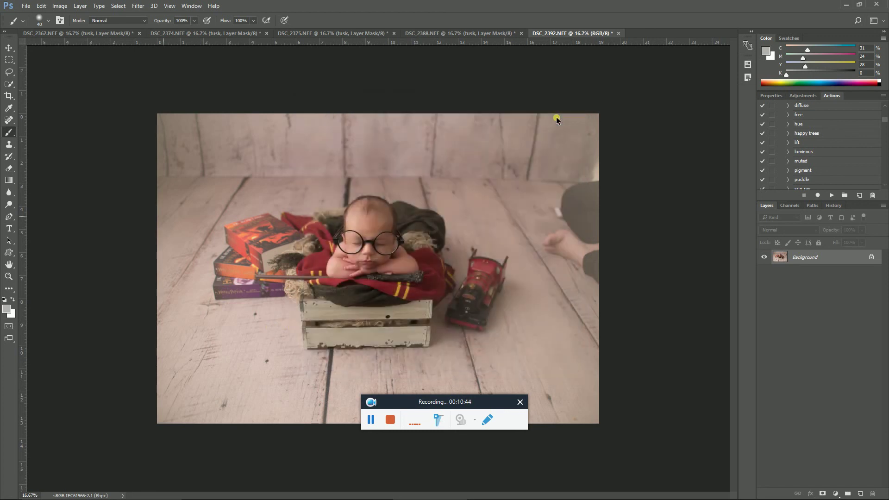